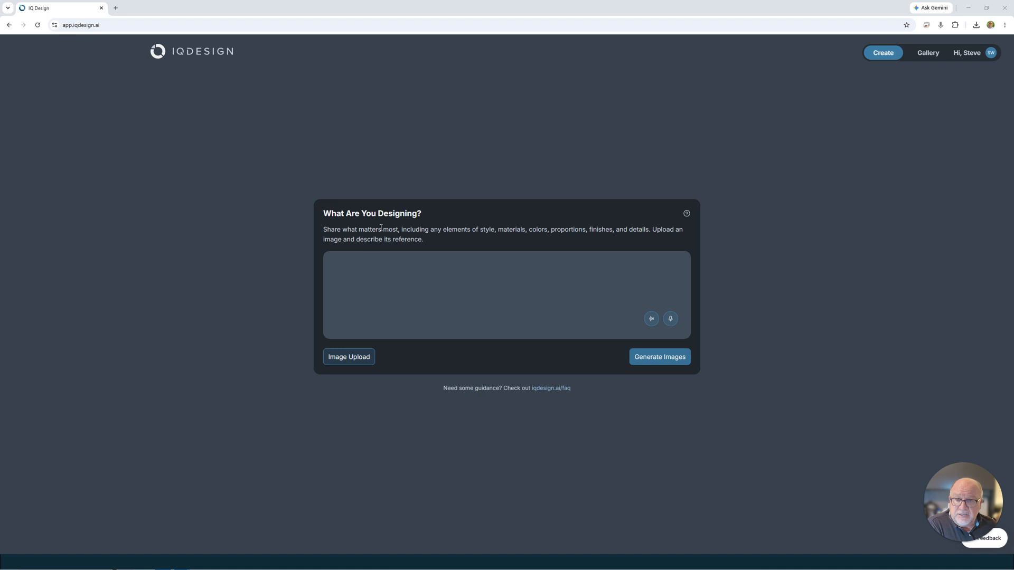
Upload the Cow Foot Stool sketch from the Footstool Files folder as the reference image.
left_click(350, 358)
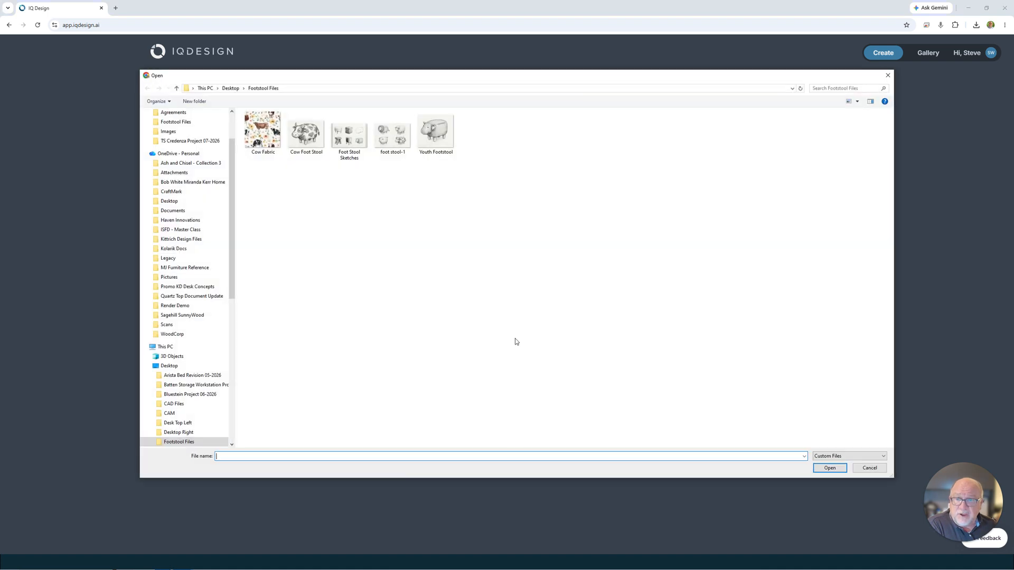
left_click(303, 136)
left_click(827, 468)
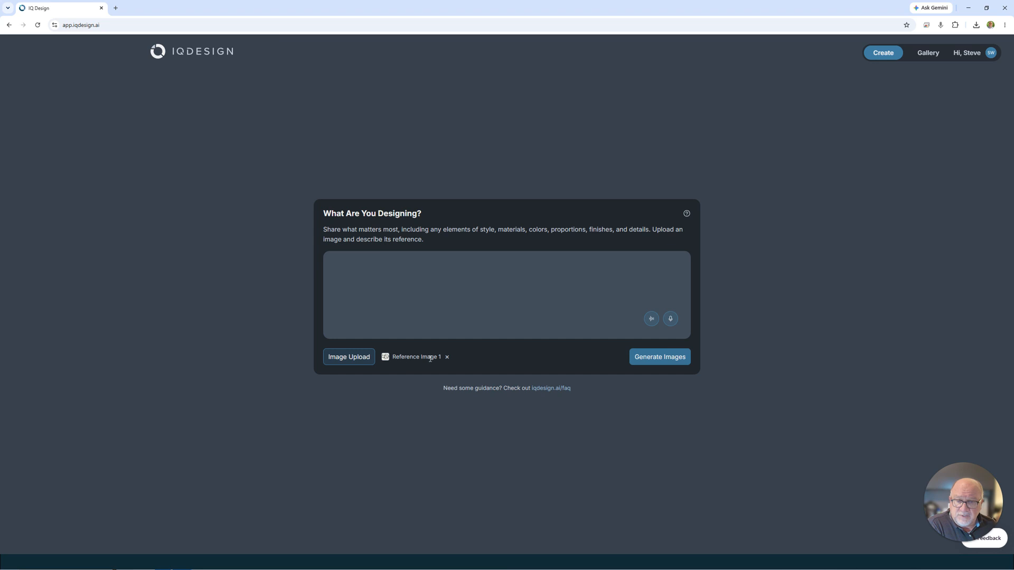
Begin the design prompt with "Create a photo realistic image of this upholstered cow foot stool,".
left_click(348, 263)
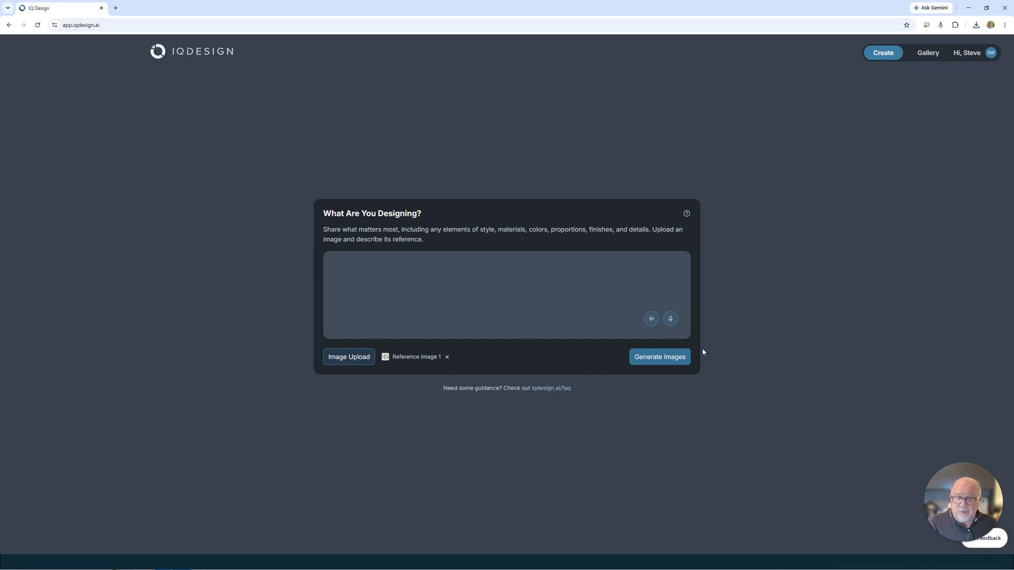
type("Create")
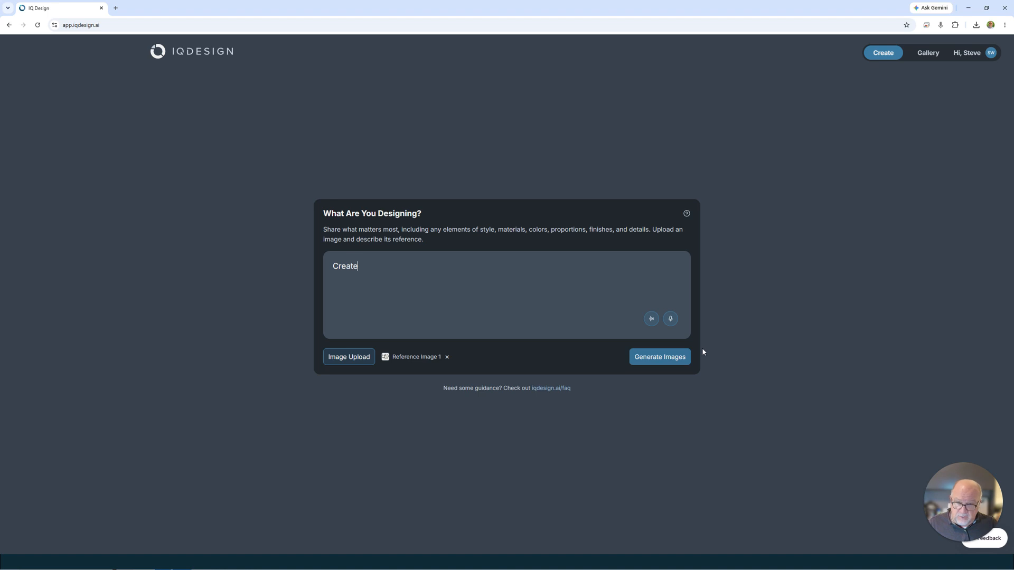
type(" a phot")
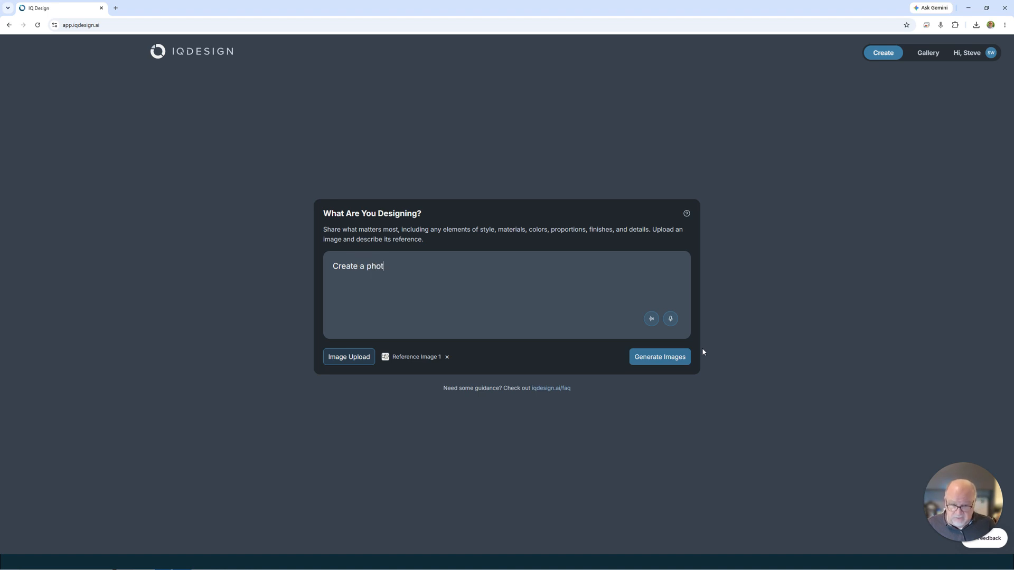
type("o real")
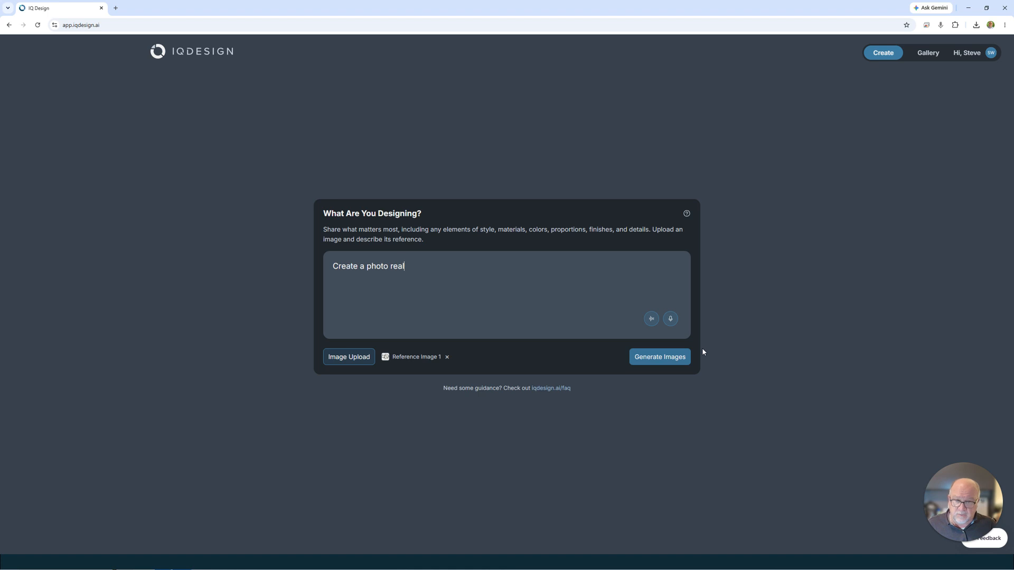
type("istic image of this u")
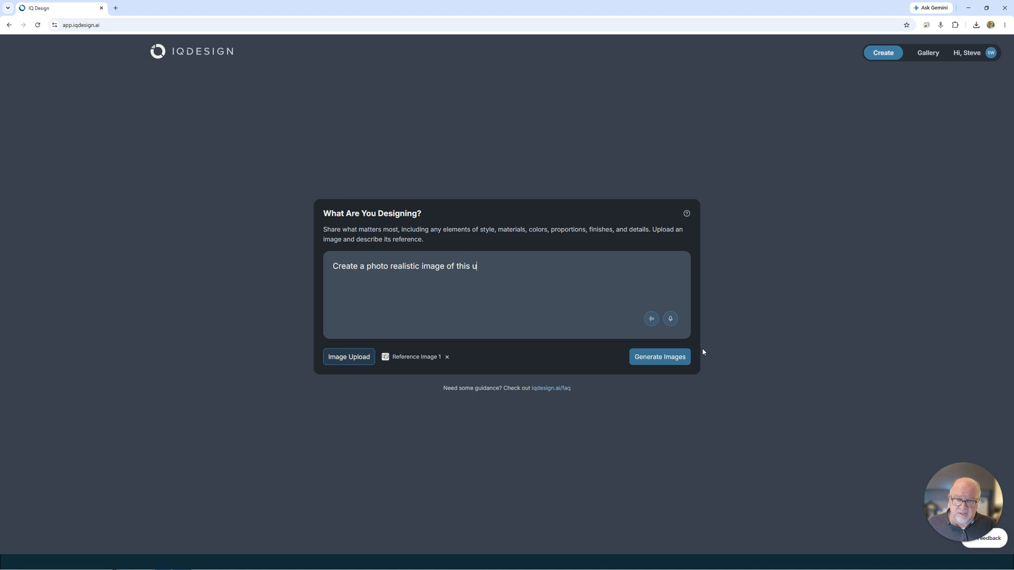
type("pholstered cow fot")
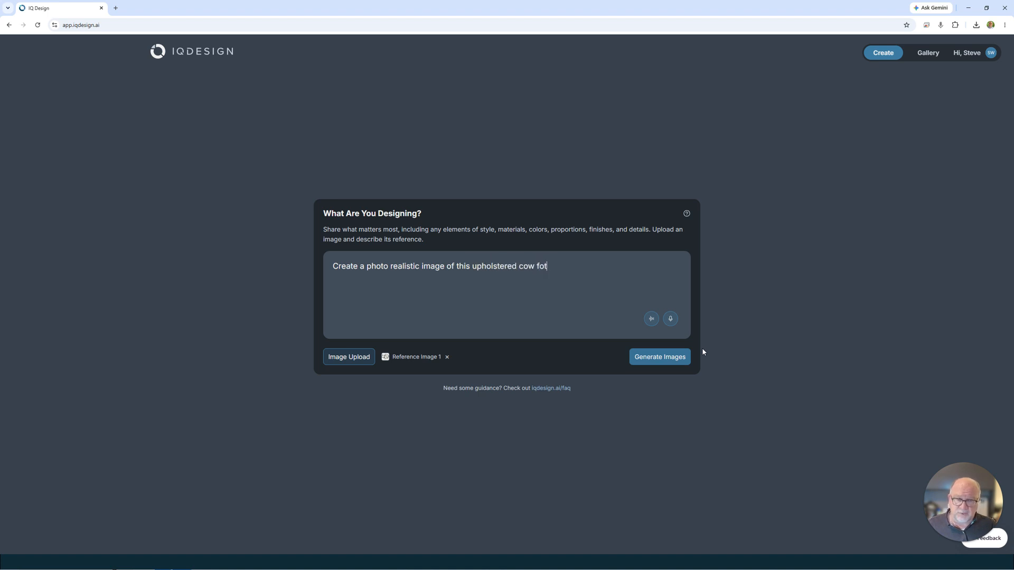
key("BackSpace")
type("ot")
type(" stool")
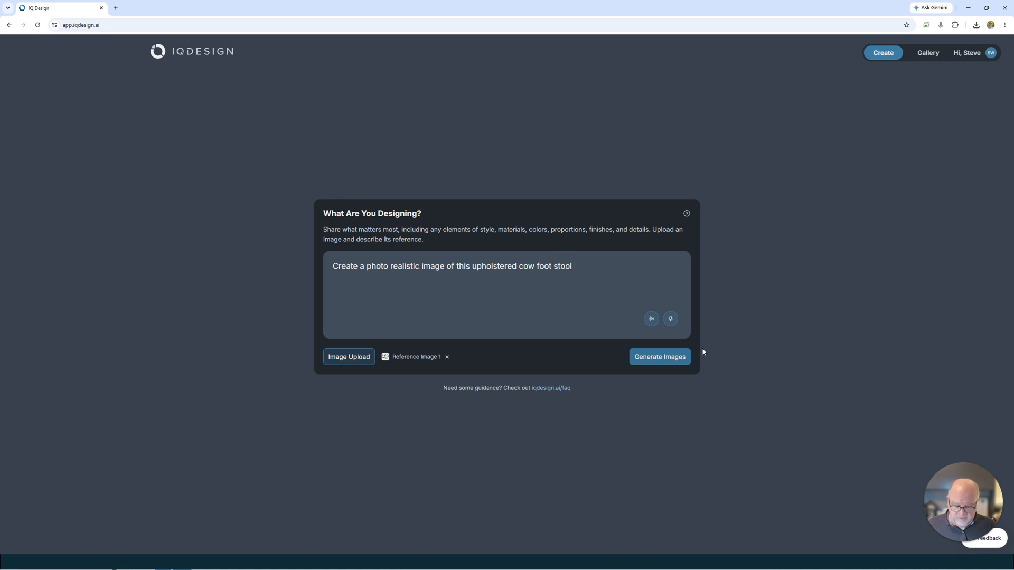
type(", co")
Continue the design prompt with "white cotton fabric with black spots, black wood legs".
key("BackSpace")
key("BackSpace")
type("white cotton fabric")
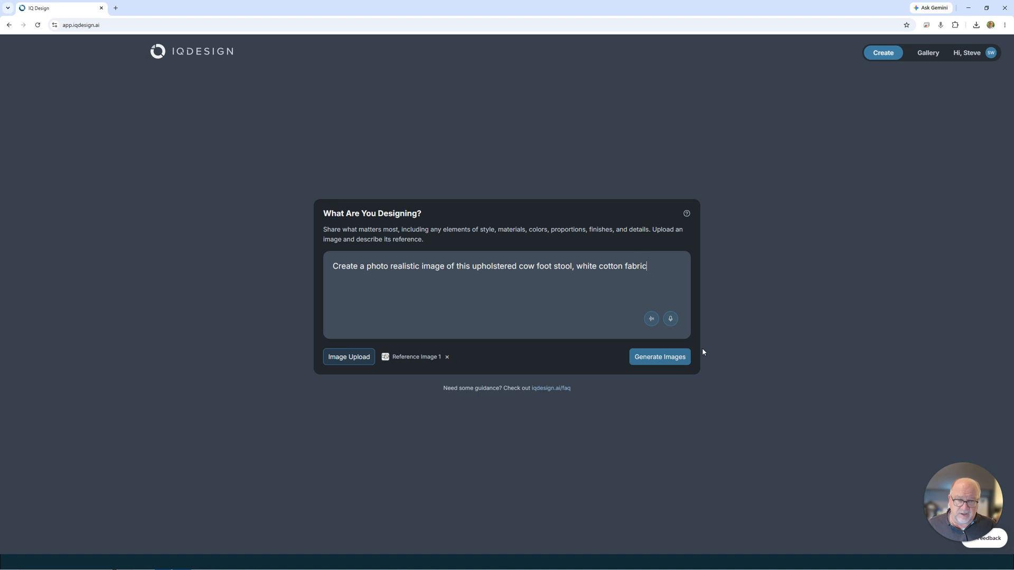
type(" with black spots")
type(", wo")
key("BackSpace")
key("BackSpace")
type("black ")
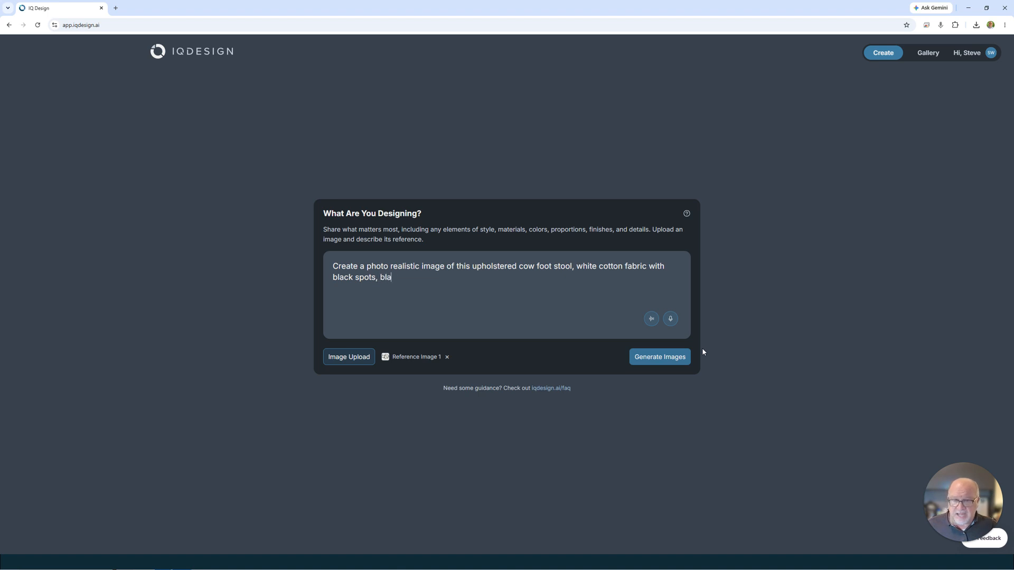
type("wood legs")
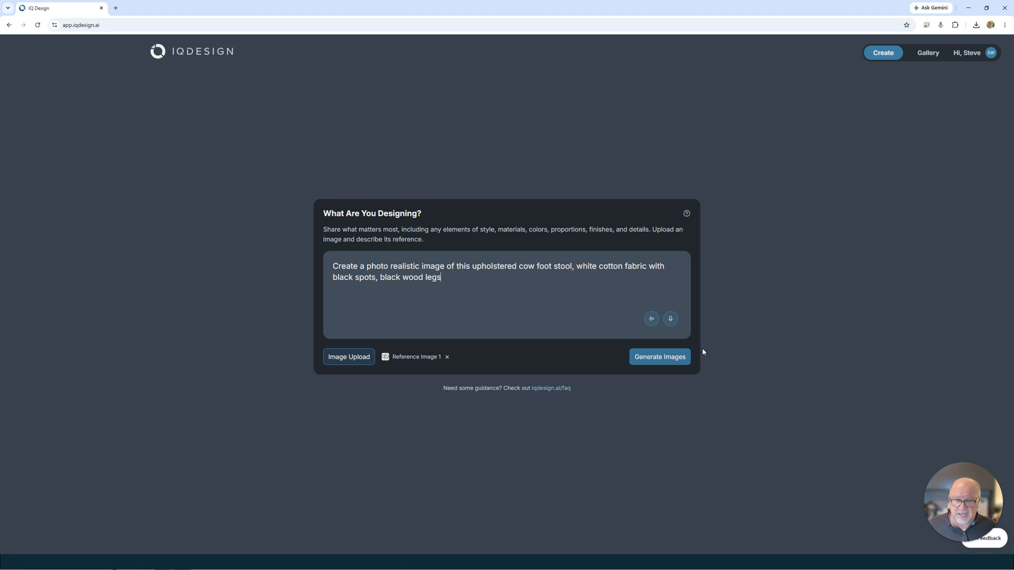
type(", pink nose, b")
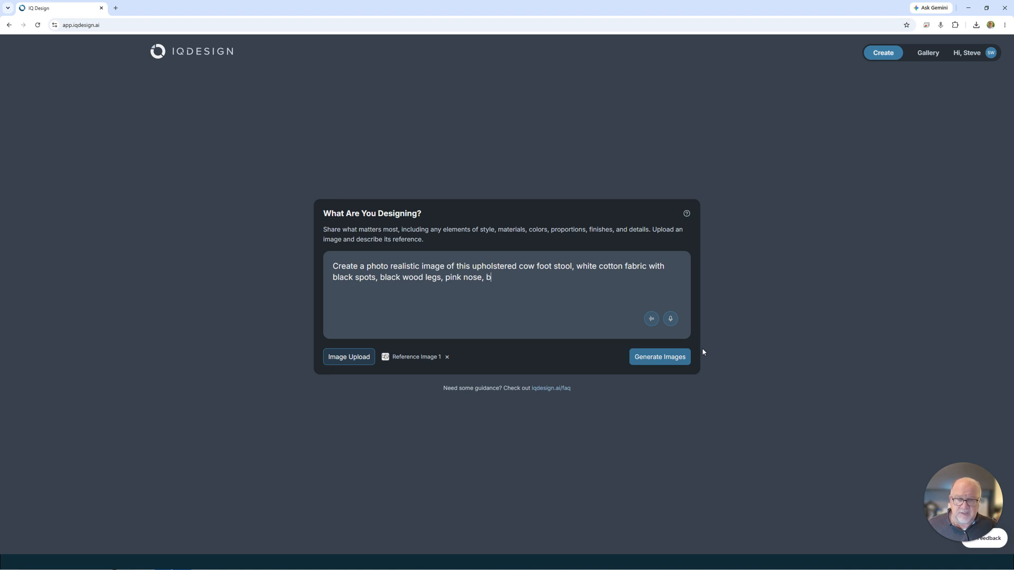
type("lack marble eyes")
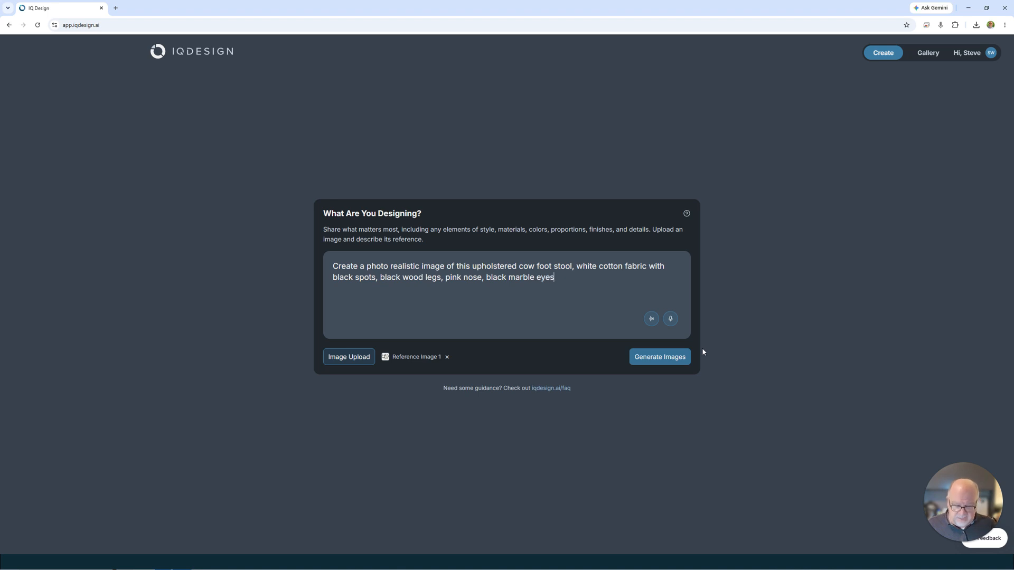
type(",")
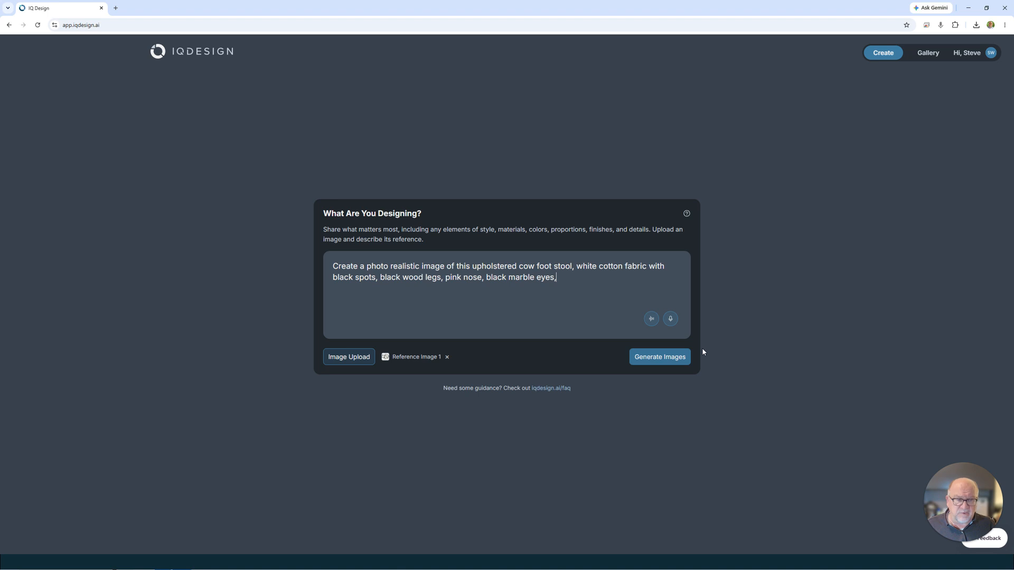
type(" white st")
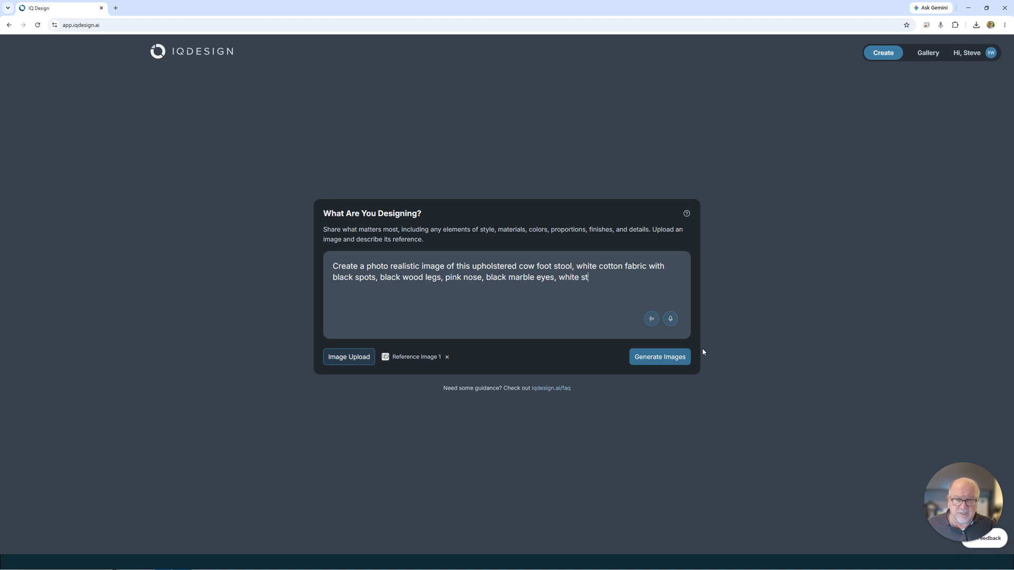
type("udio background")
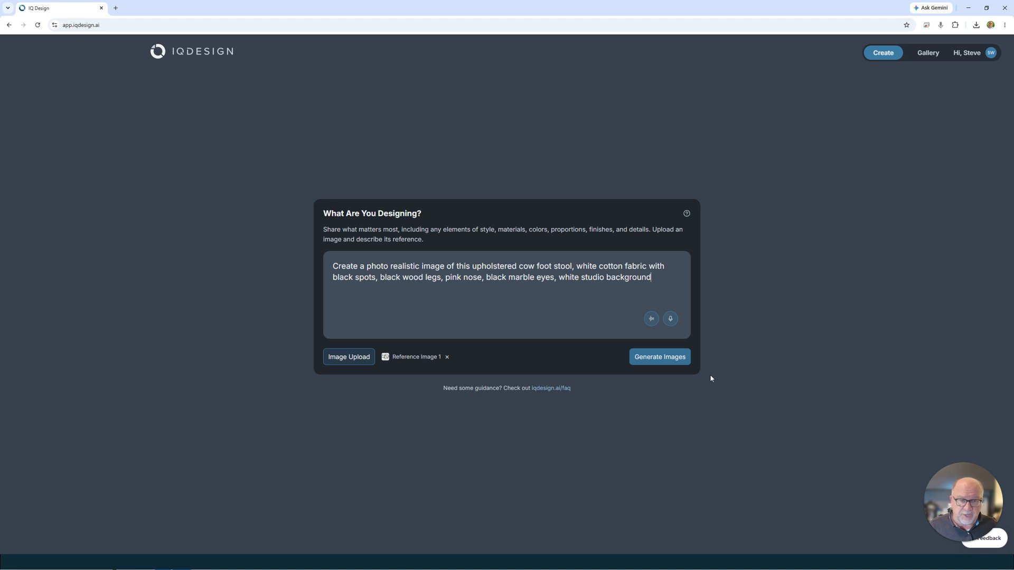
Complete the prompt with ", pink nose, black marble eyes, white studio background" and generate the images.
left_click(660, 362)
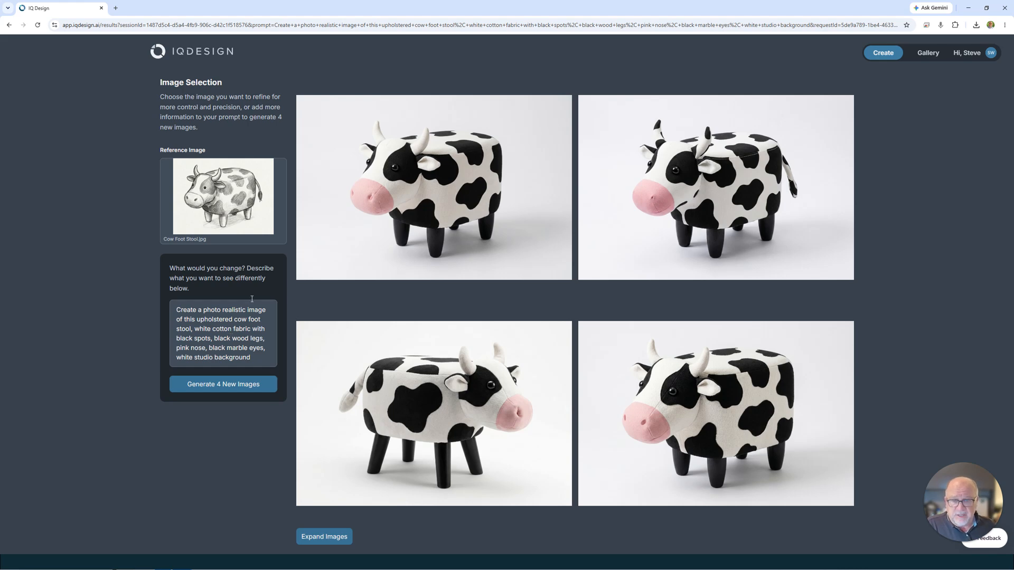
Select the fourth generated cow foot stool image for refinement.
mouse_move(344, 262)
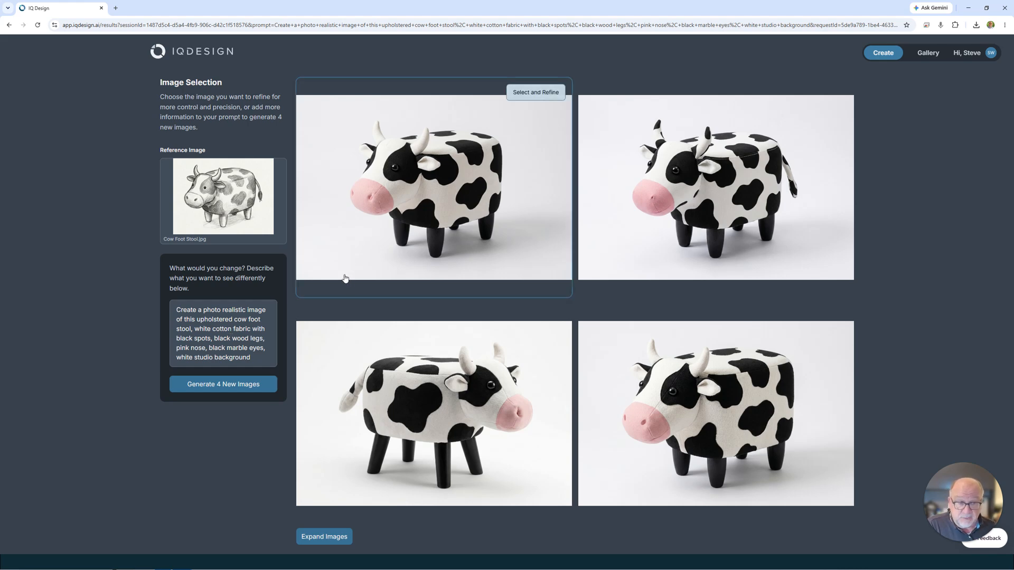
mouse_move(370, 312)
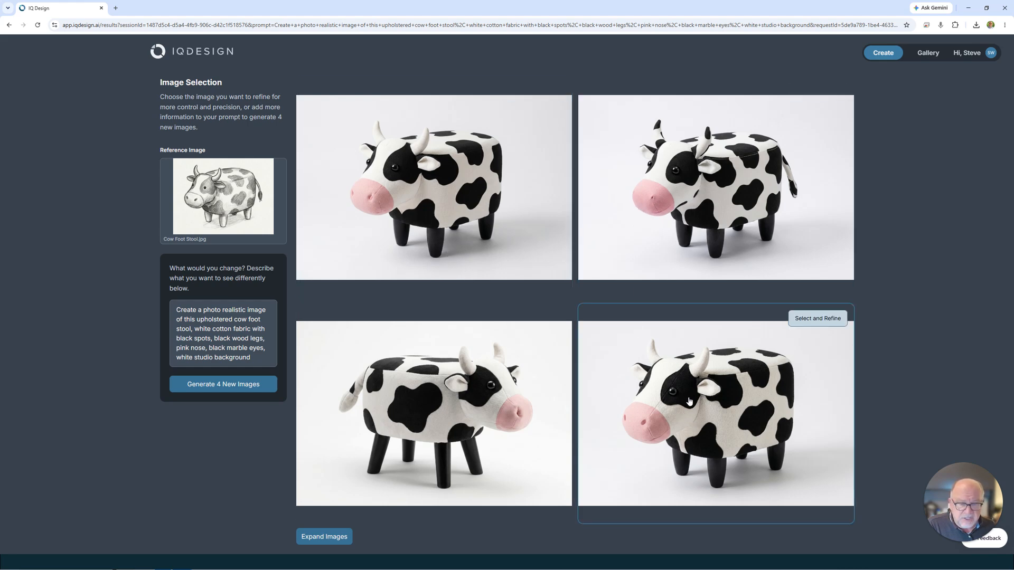
left_click(816, 319)
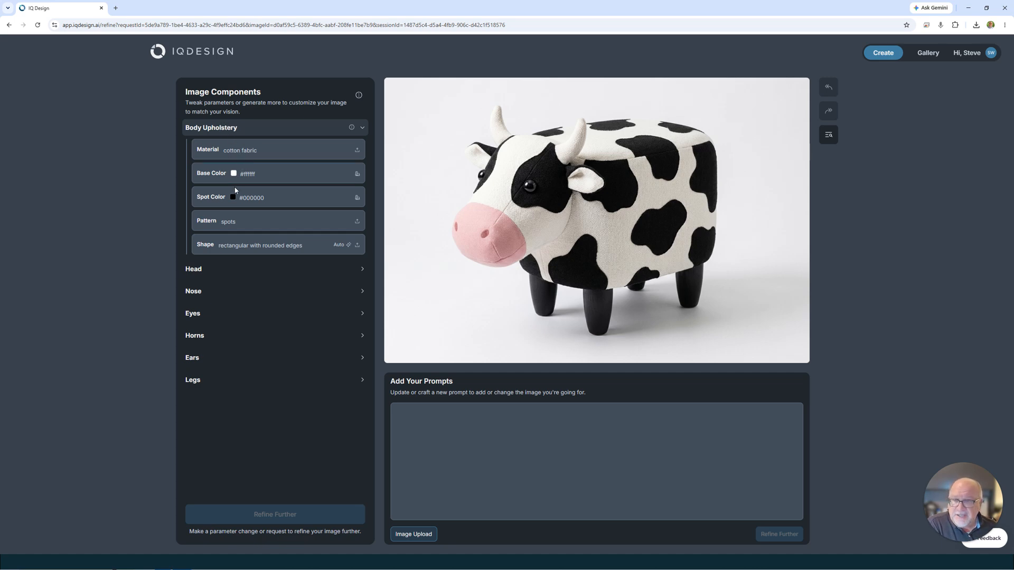
Upload the Cow Fabric image as a new material asset for the Body Upholstery.
left_click(362, 128)
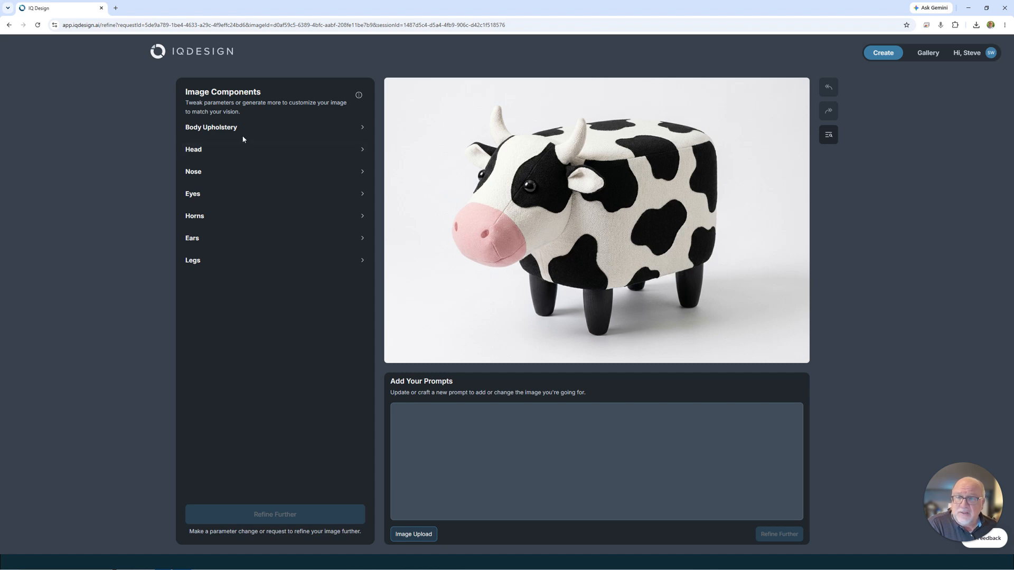
left_click(361, 131)
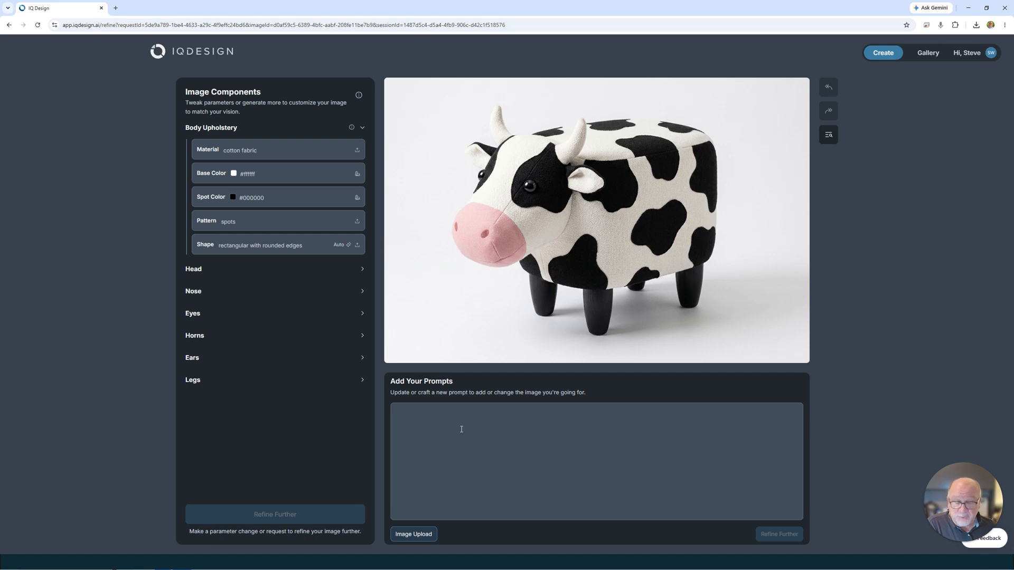
left_click(357, 153)
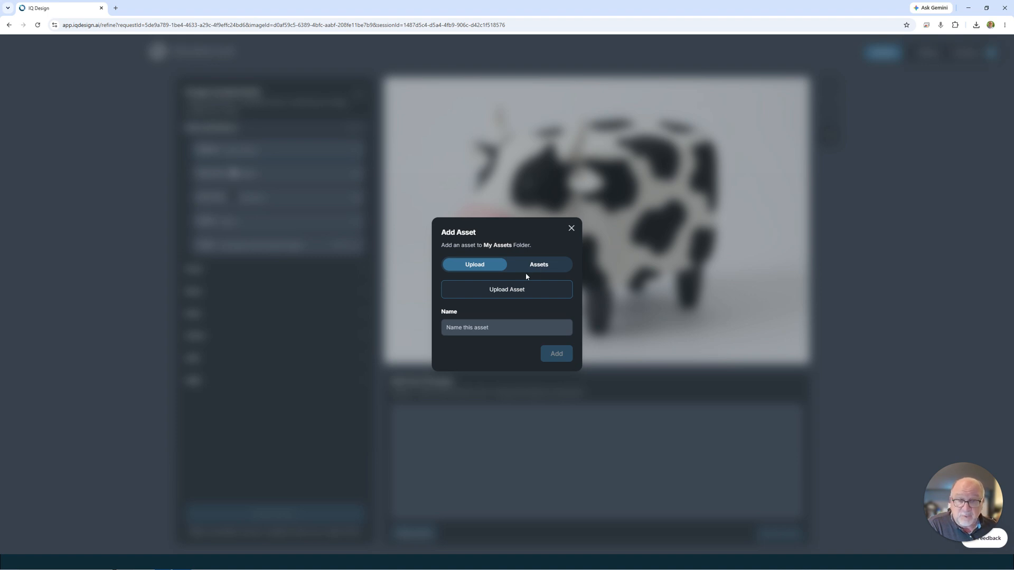
left_click(503, 291)
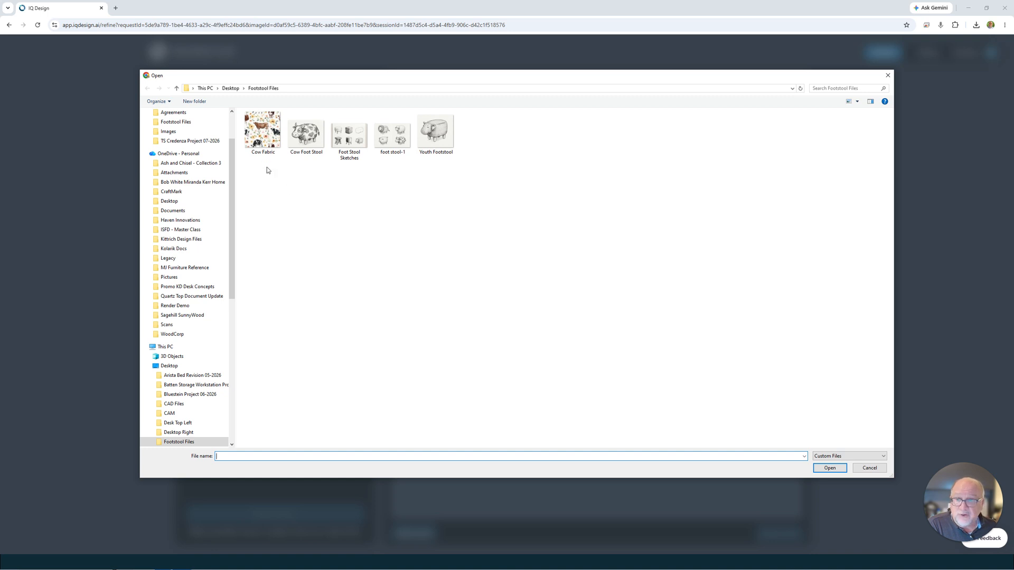
left_click(262, 133)
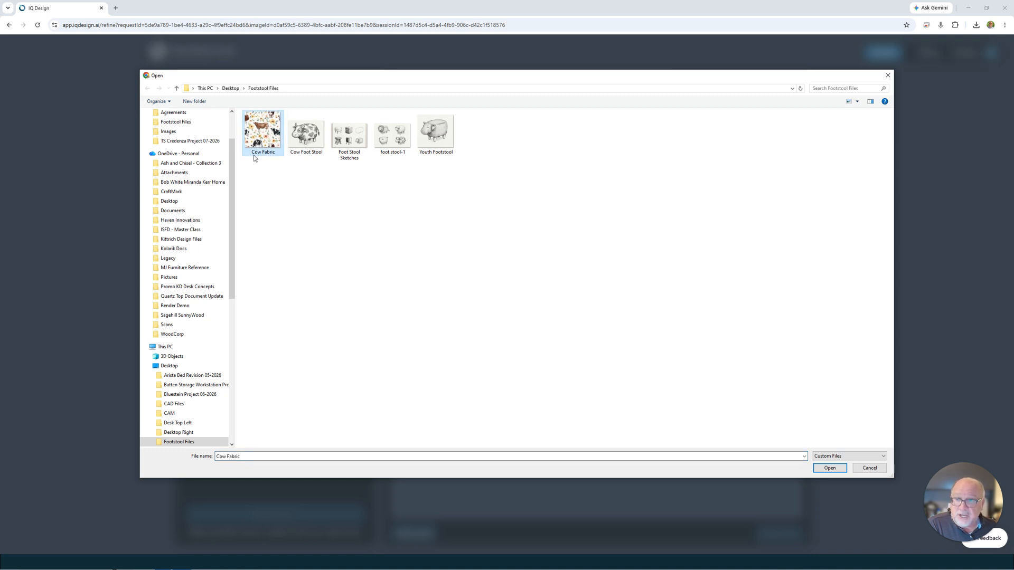
left_click(829, 468)
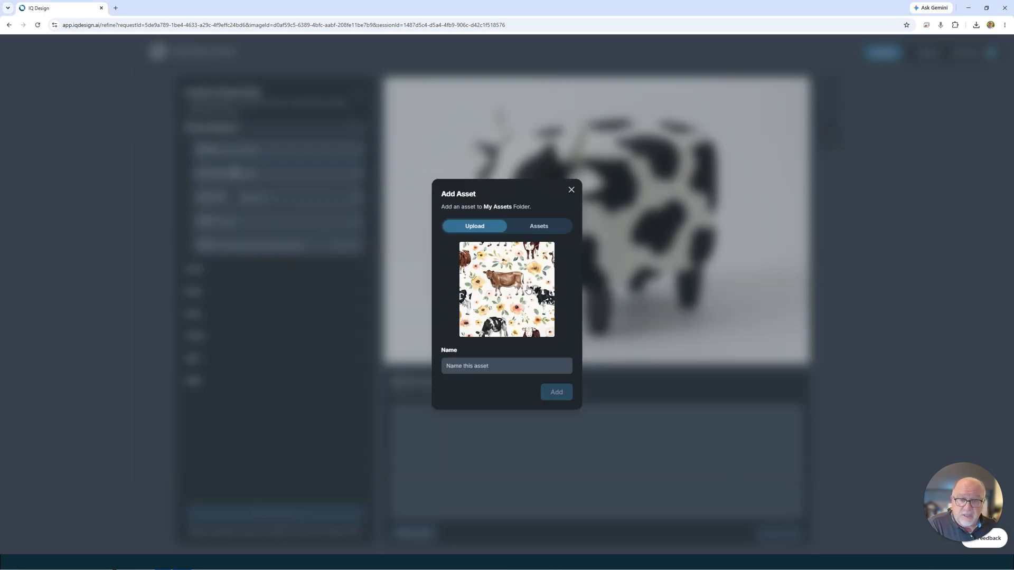
Name the uploaded asset "Cow Print Fabric", add it as the body material, and refine the image.
left_click(489, 366)
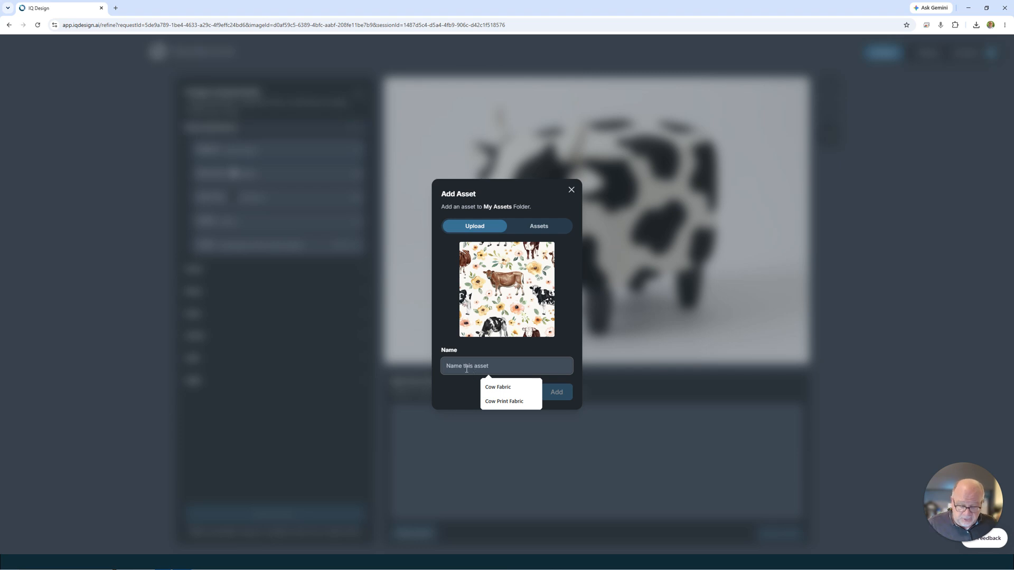
type("Cow Print Fabric")
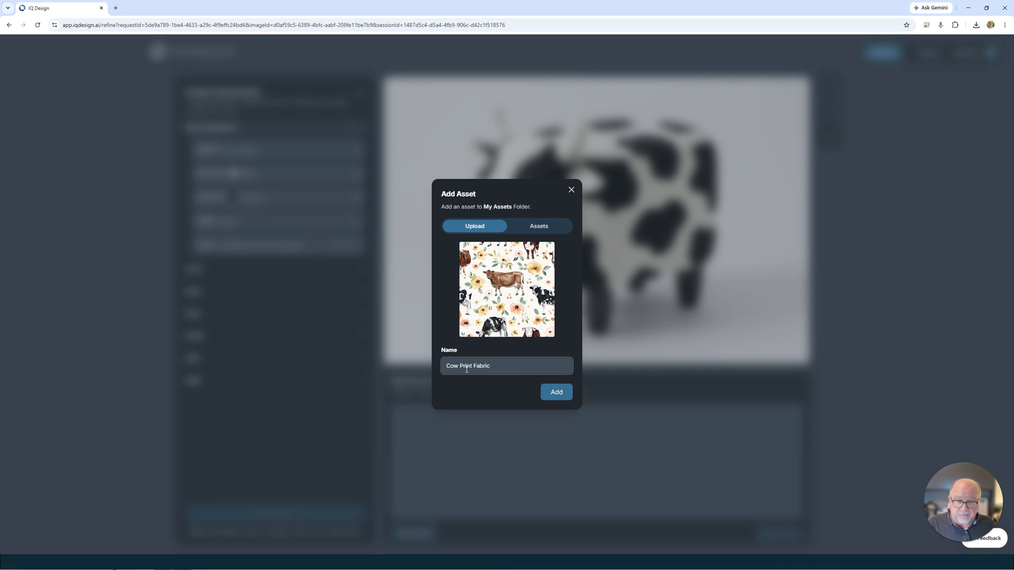
left_click(547, 396)
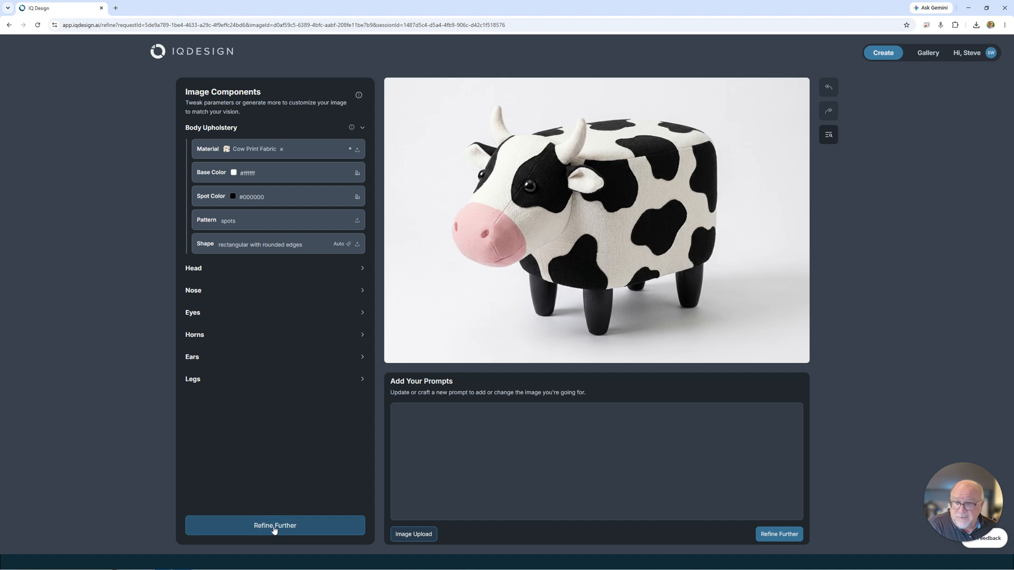
left_click(274, 528)
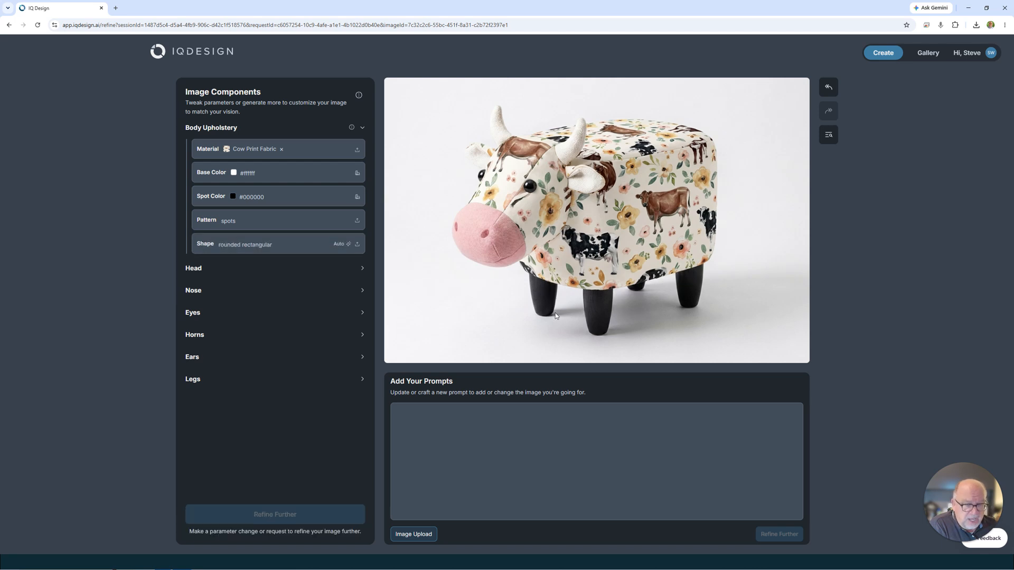
Set the Legs color to the light tan #DFB473 and refine the image again.
left_click(361, 128)
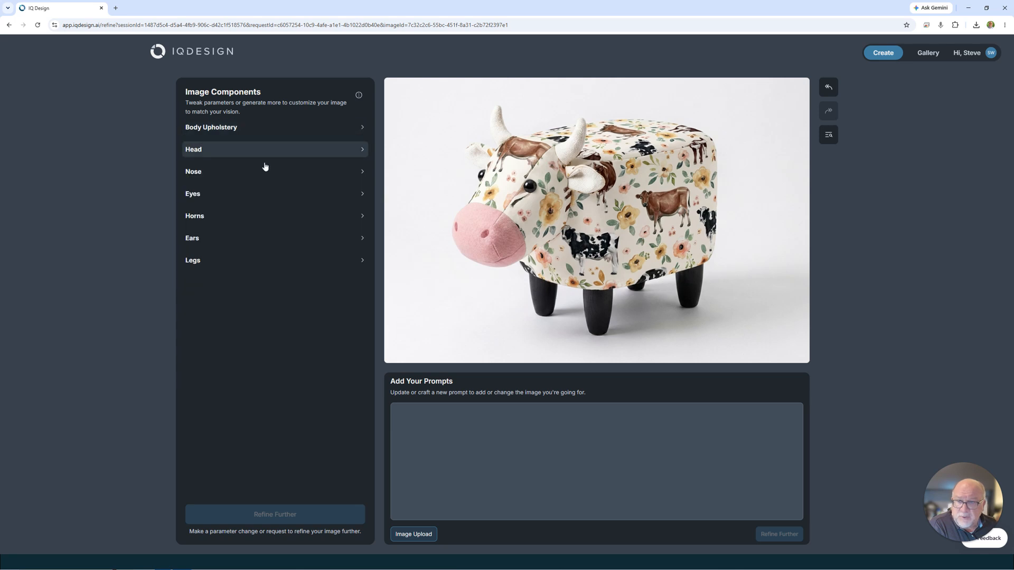
left_click(363, 262)
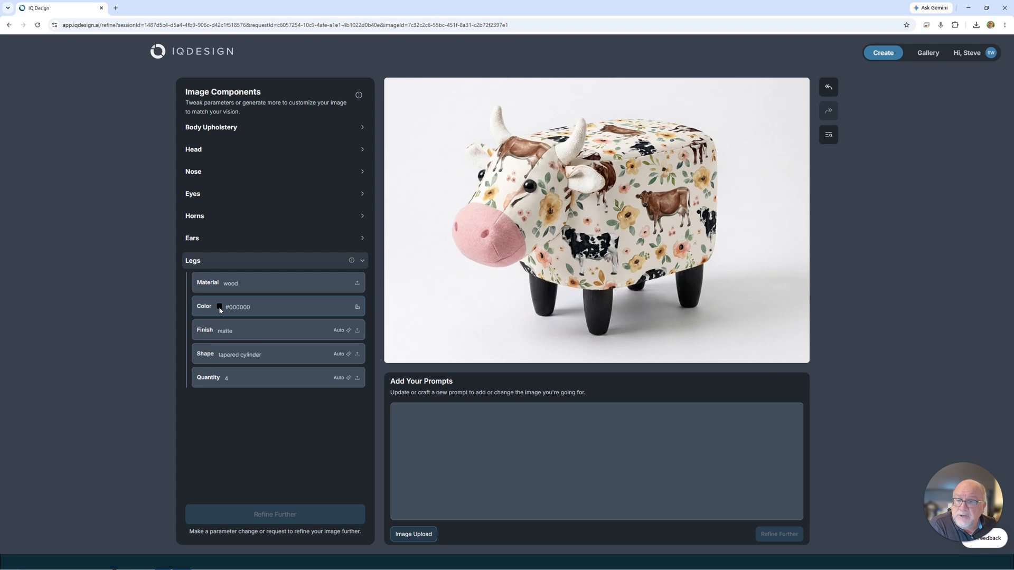
left_click(356, 312)
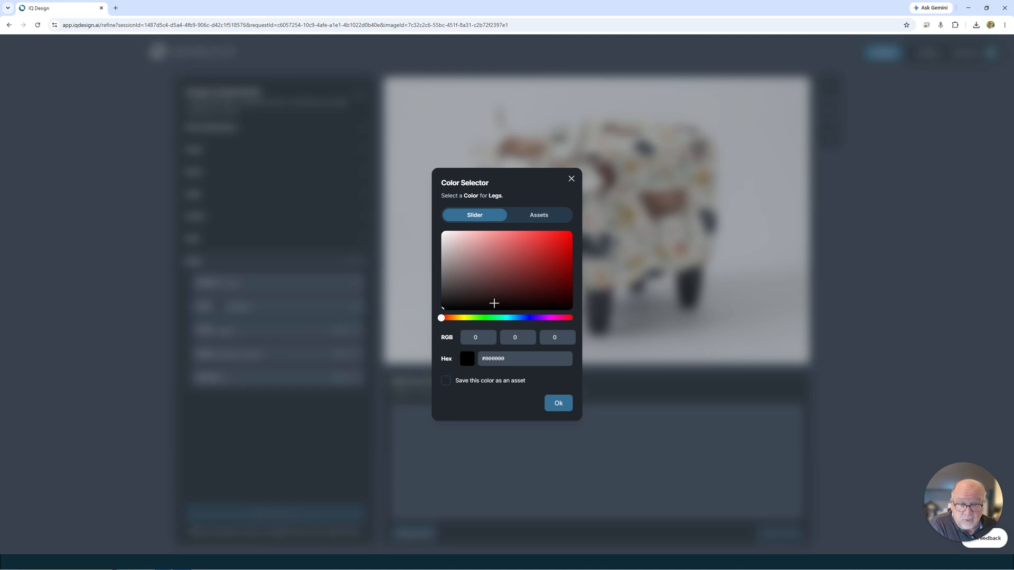
left_click(454, 318)
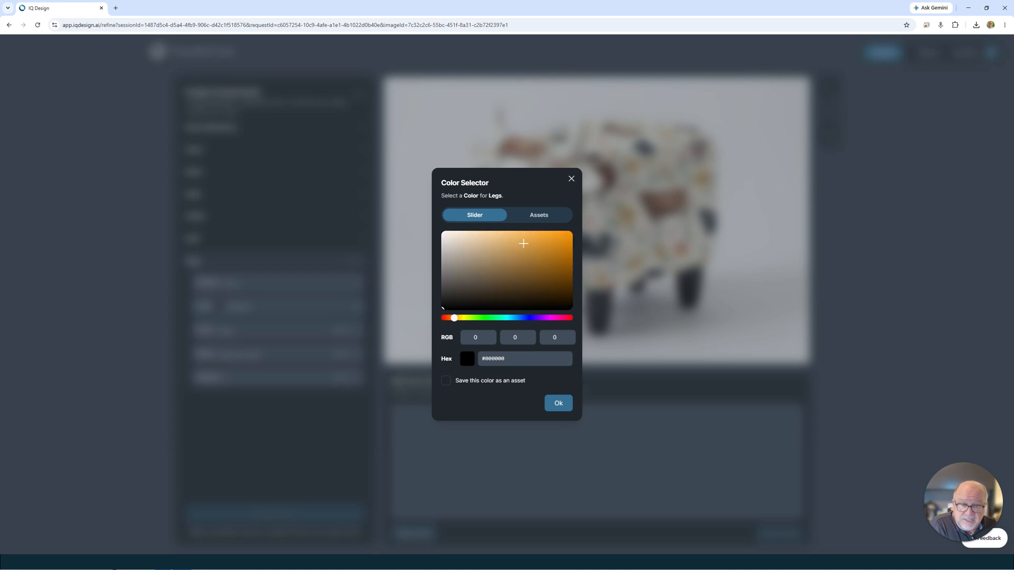
left_click(505, 240)
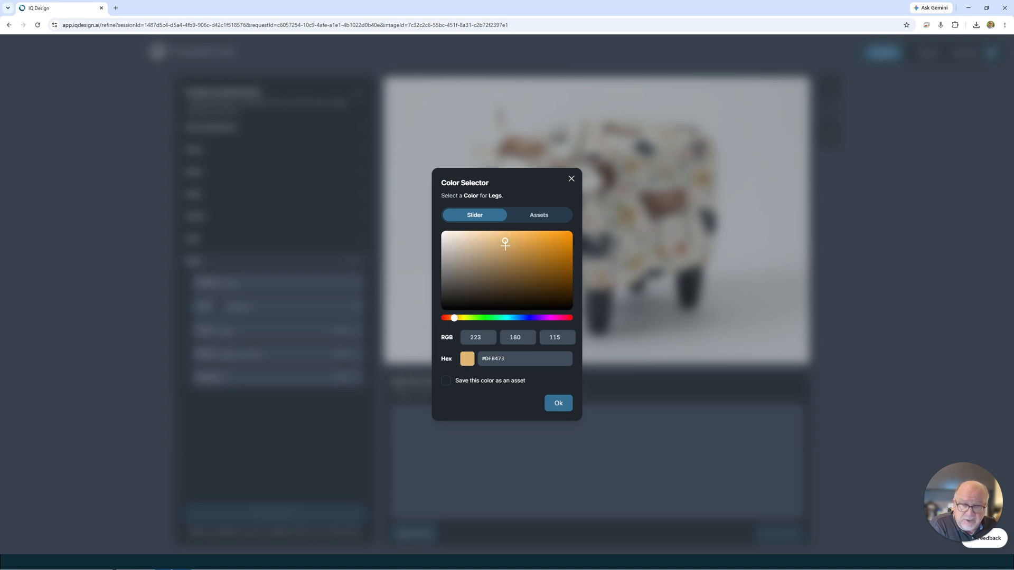
left_click(558, 404)
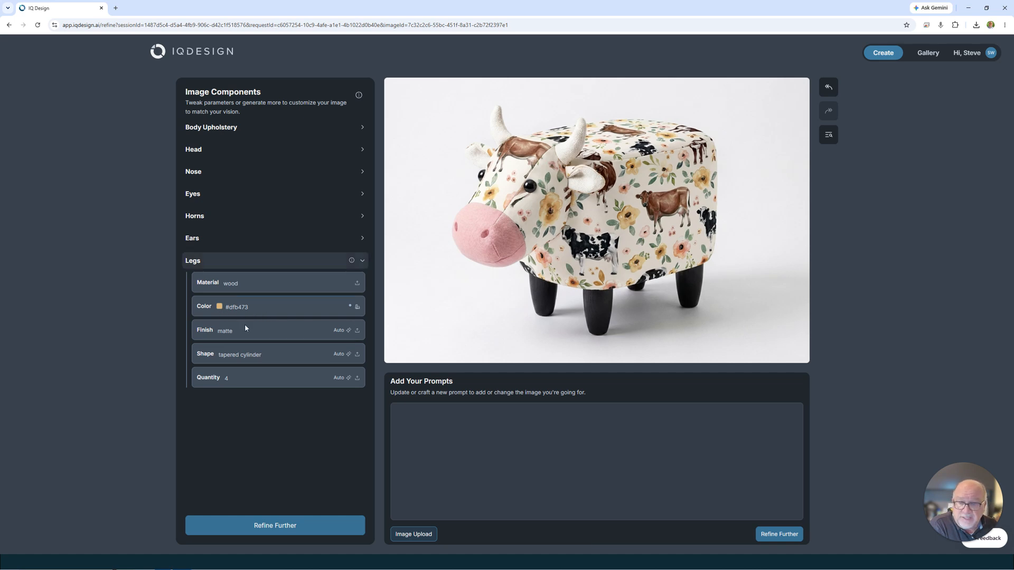
left_click(267, 532)
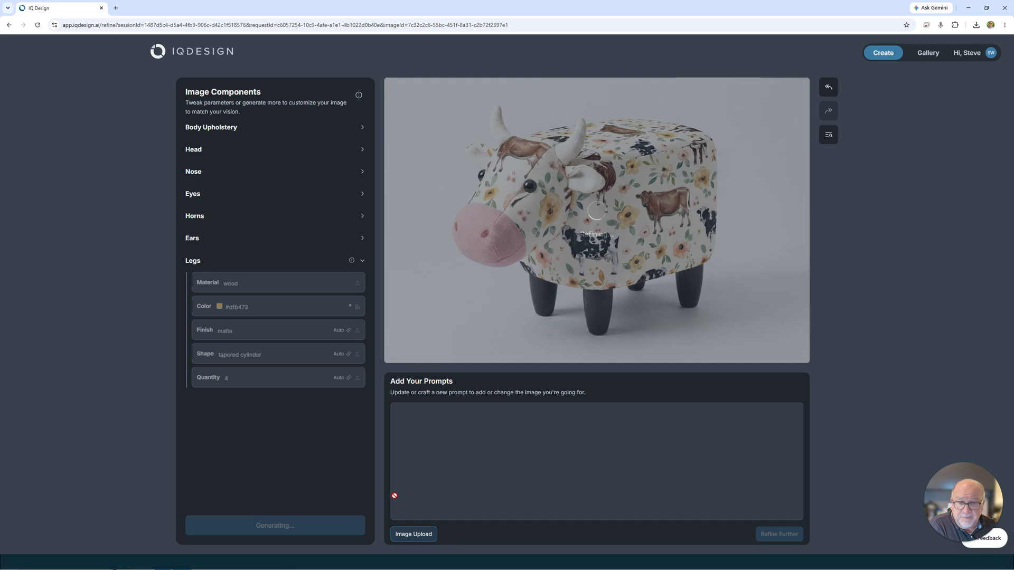